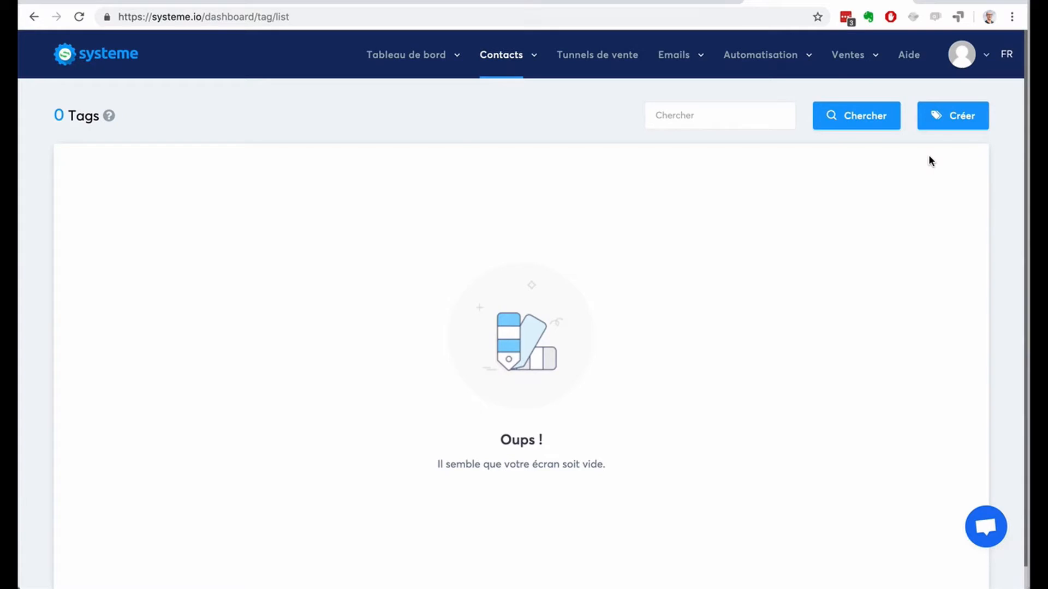
Create a new tag named "Prospects-Youtube" and save it.
click(949, 117)
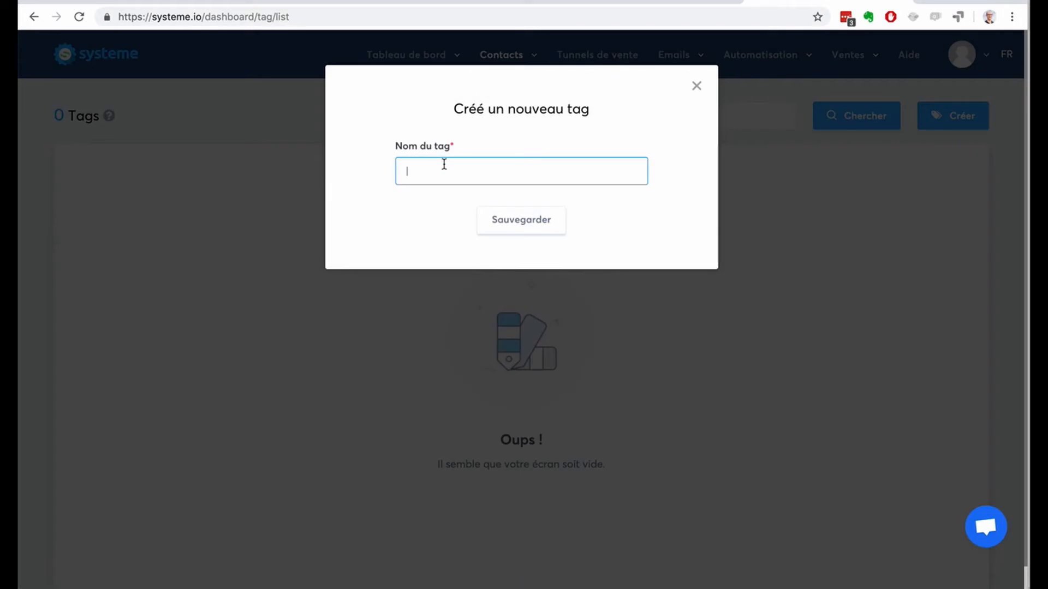
text(Prospects-Youtube)
click(511, 219)
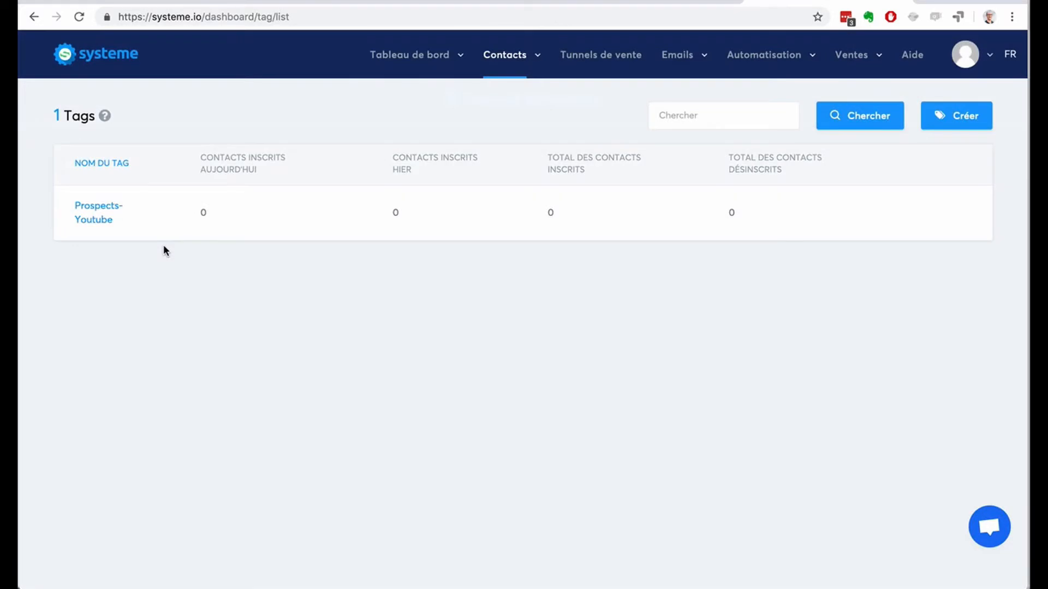
Create a second tag named "Contacts" and save it.
click(963, 115)
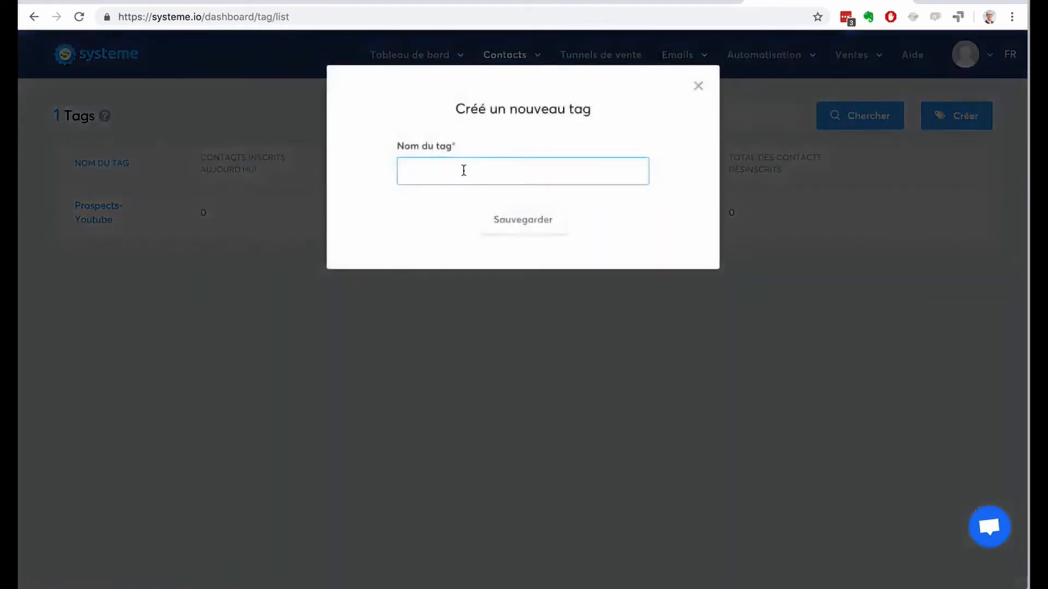
text(Prospects)
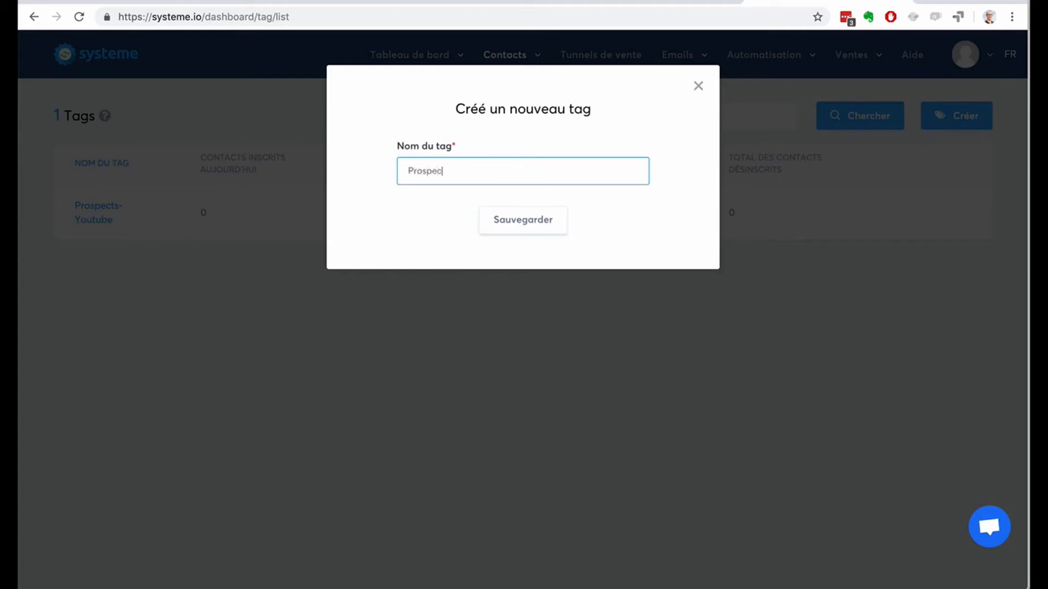
key(BackSpace)
key(BackSpace)
key(BackSpace)
key(BackSpace)
key(BackSpace)
key(BackSpace)
key(BackSpace)
key(BackSpace)
key(BackSpace)
text(qontacts)
click(529, 220)
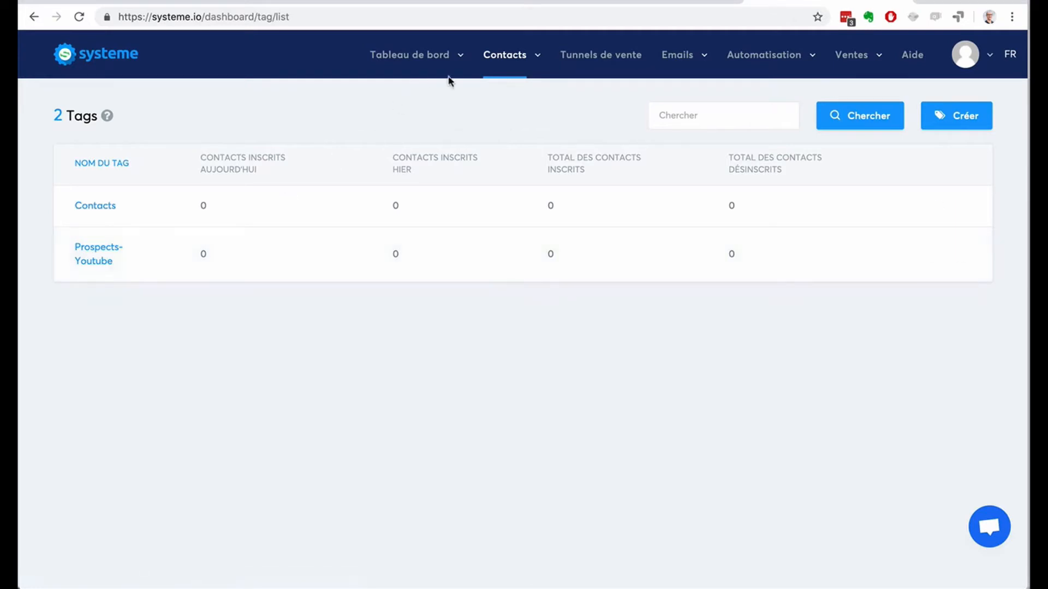
Open the contact list and look through its available filter criteria.
mouse_move(504, 64)
click(506, 89)
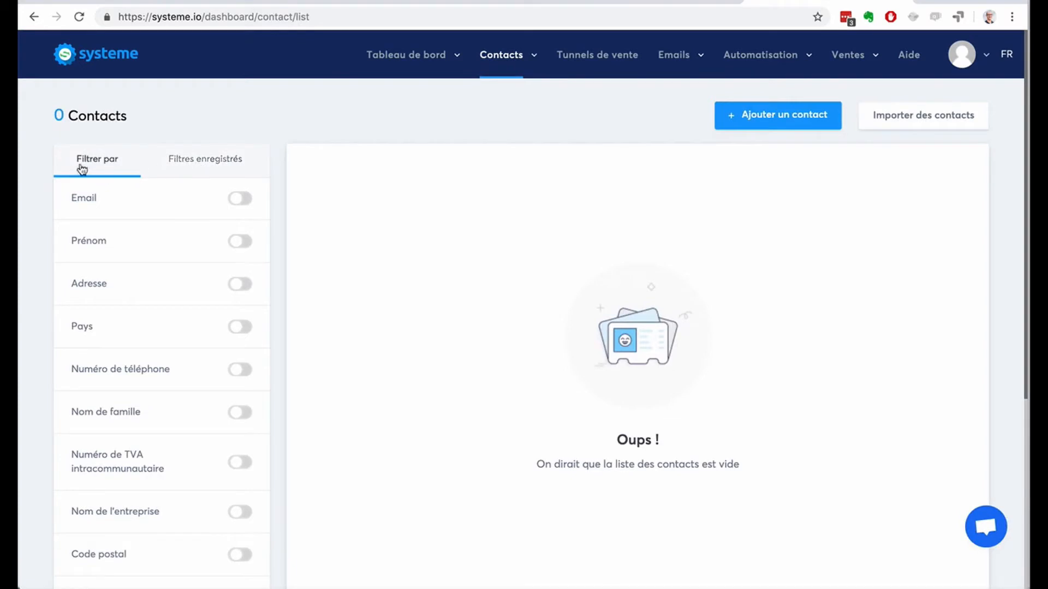
scroll(28, 221, down, 5)
scroll(28, 221, up, 5)
Try out the new contact form with the language set to fr, and return to the contact list without saving.
click(783, 114)
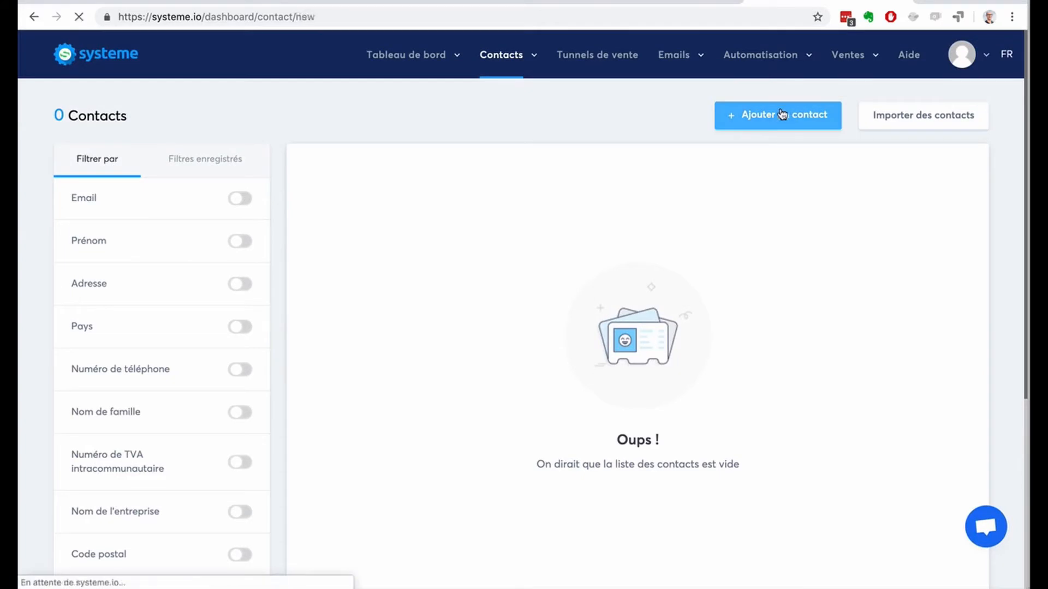
click(243, 179)
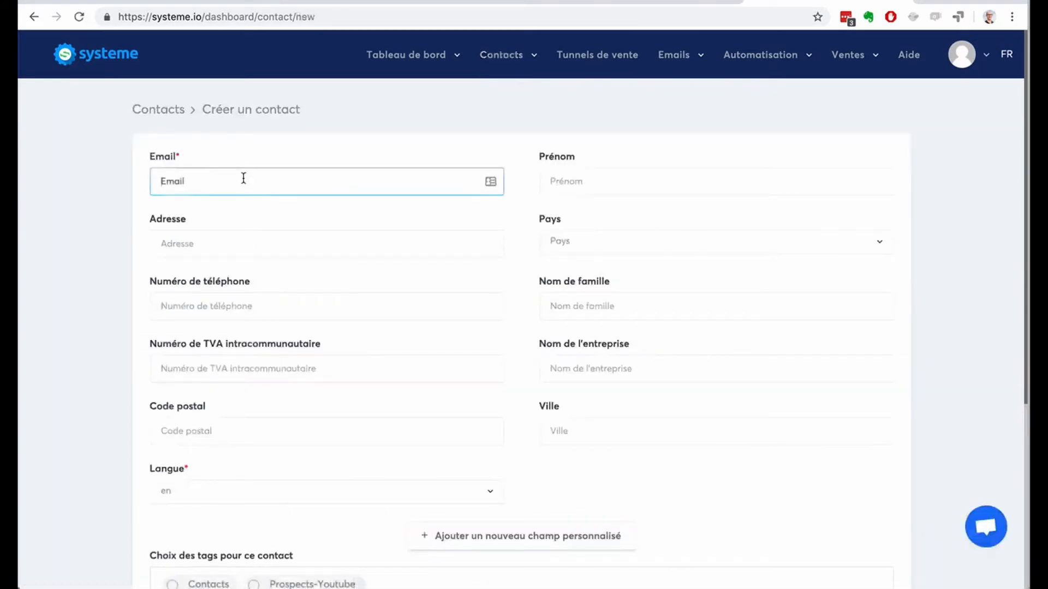
scroll(243, 179, down, 5)
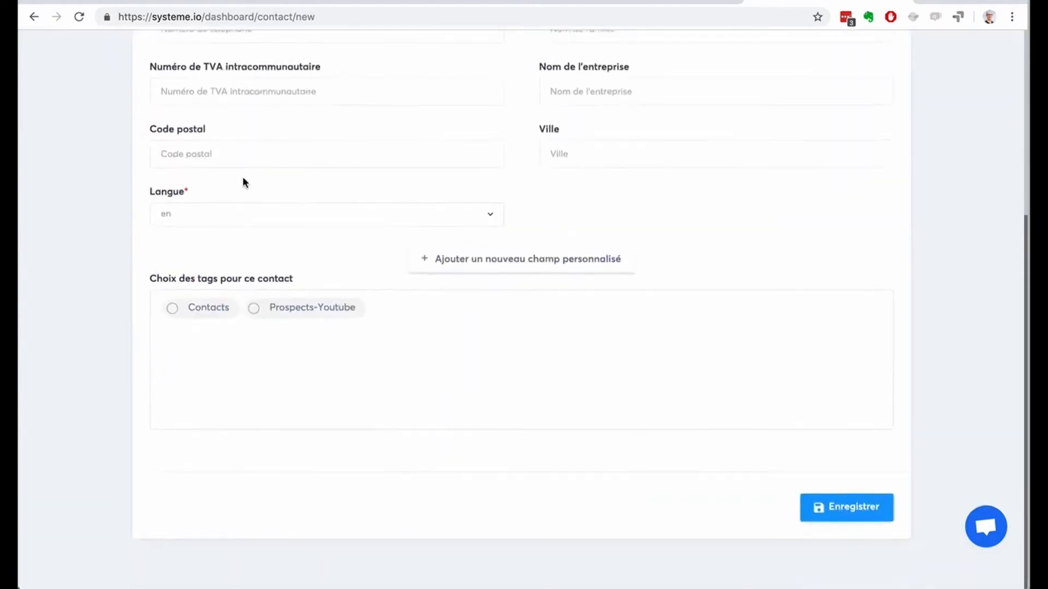
scroll(242, 176, up, 5)
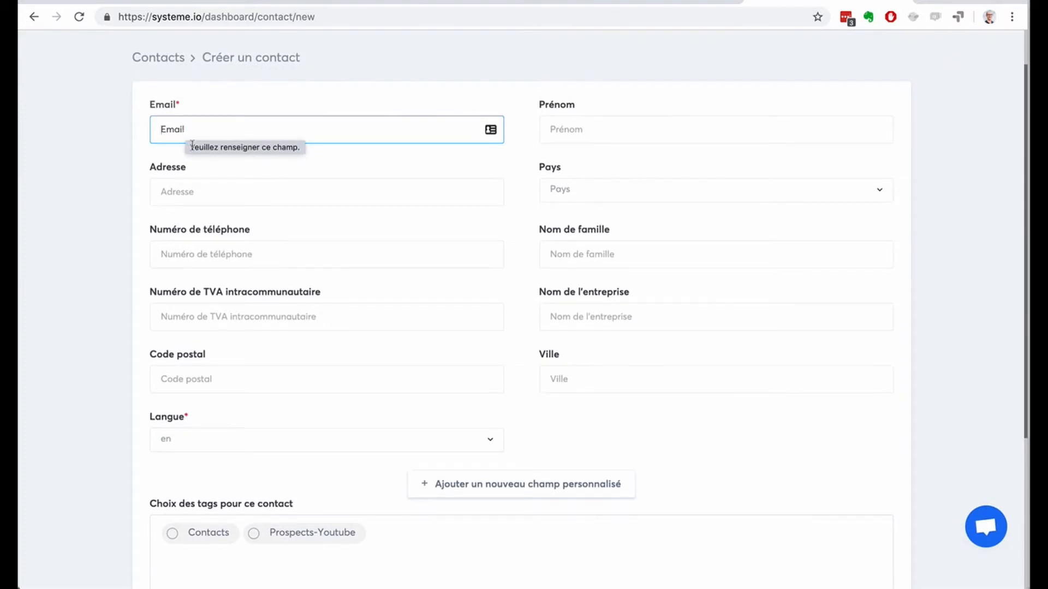
click(260, 438)
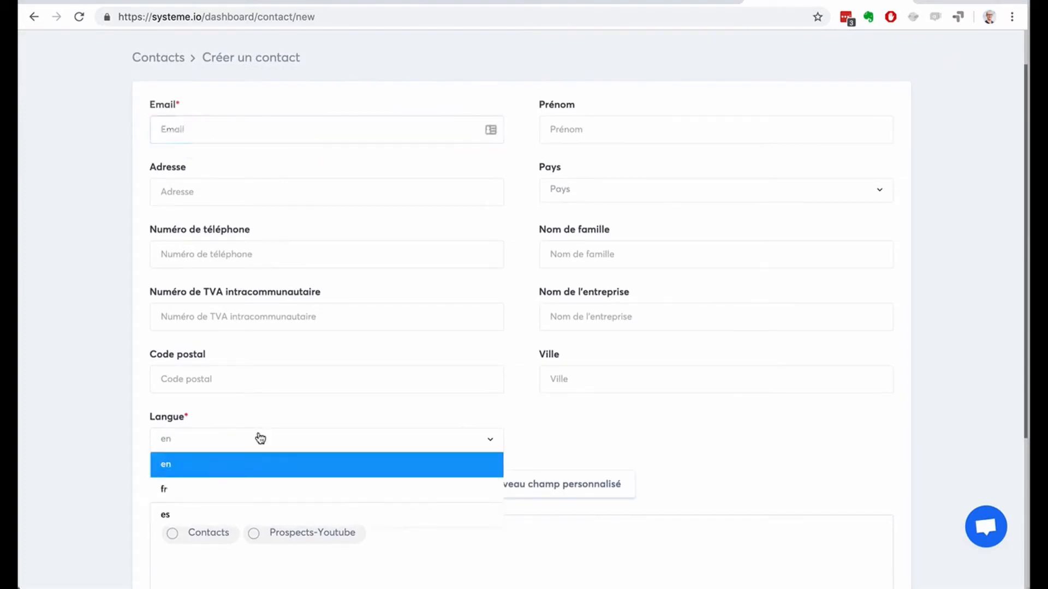
click(235, 489)
scroll(123, 439, up, 2)
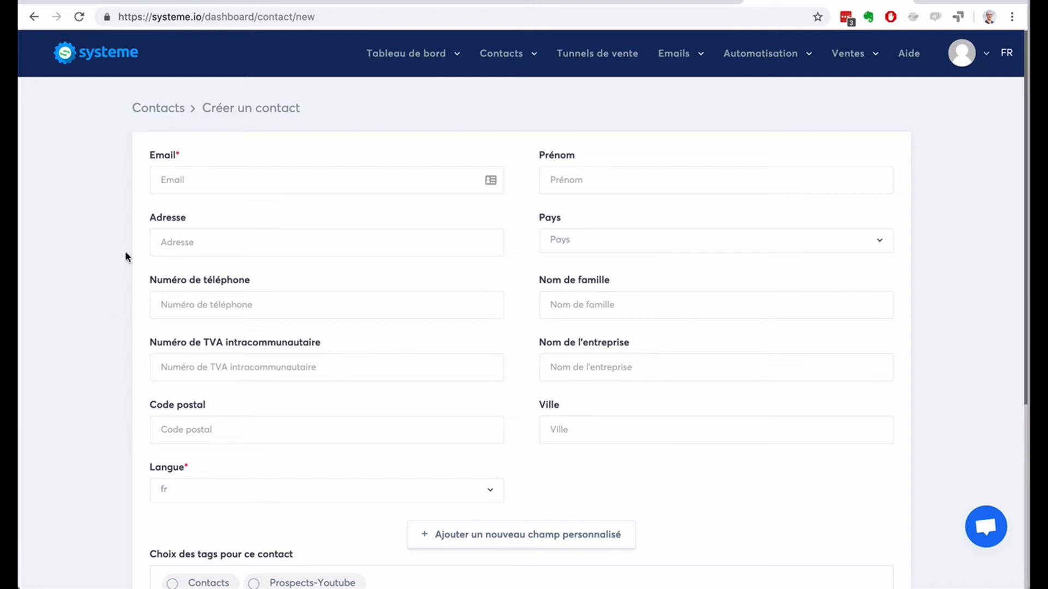
click(195, 181)
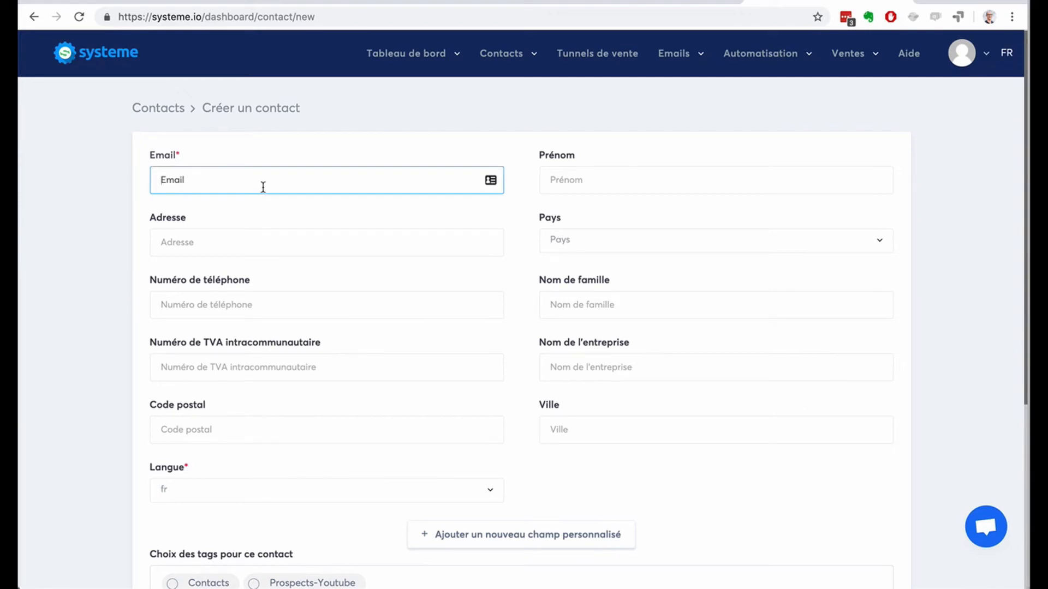
click(35, 17)
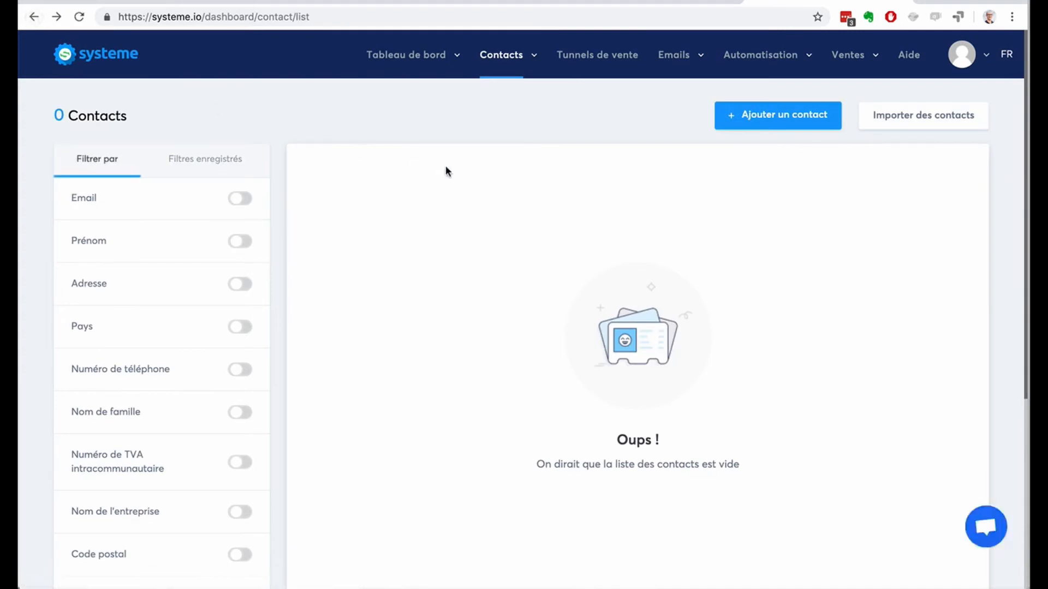
Try out the CSV contact import page with the Contacts tag selected, and return to the contact list without importing.
click(893, 125)
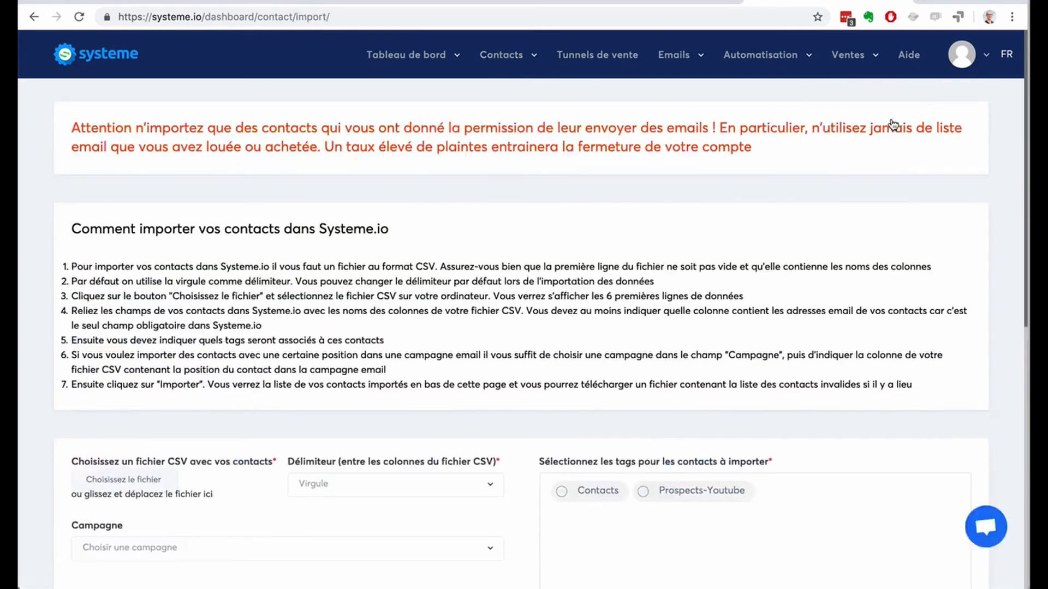
scroll(877, 309, down, 3)
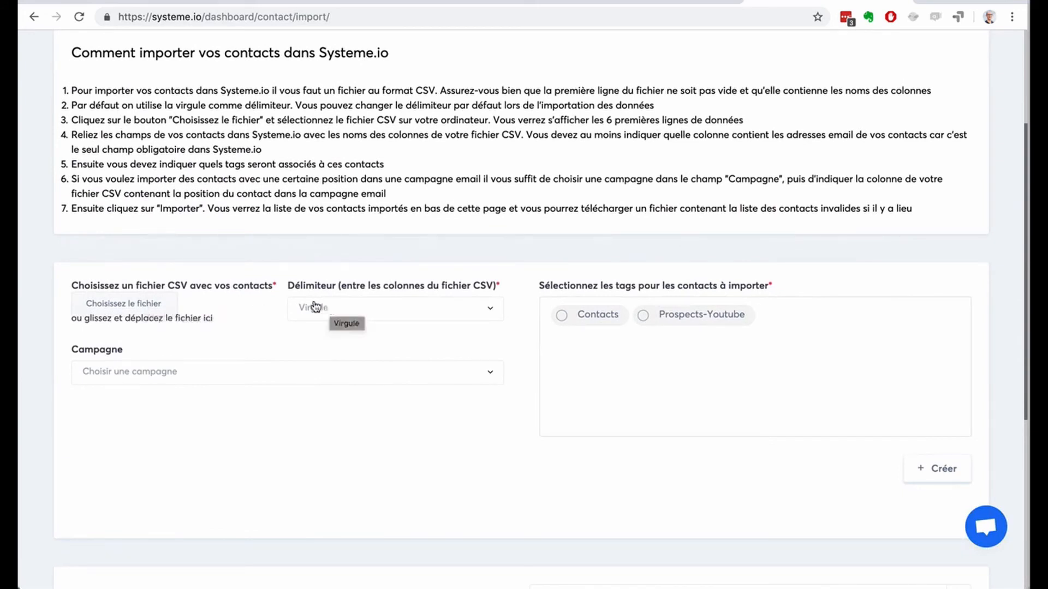
click(156, 376)
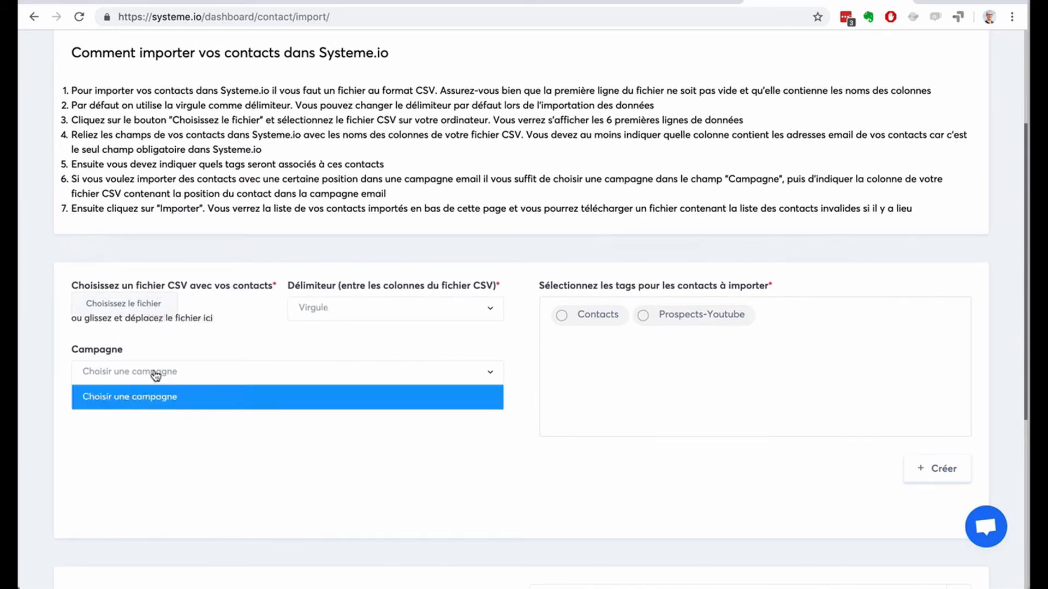
click(155, 377)
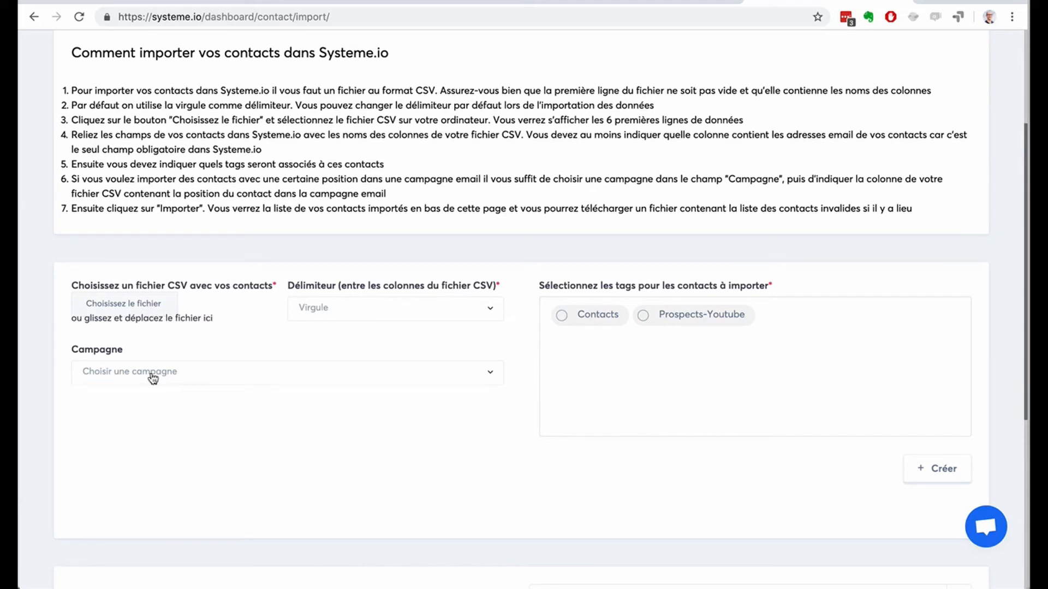
click(562, 315)
click(644, 318)
click(644, 317)
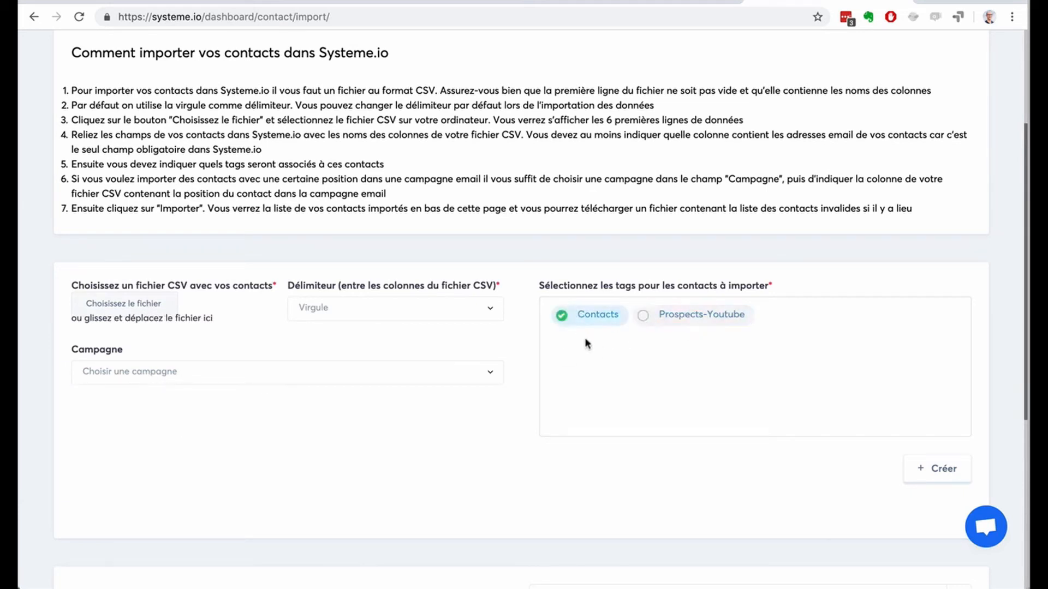
click(32, 16)
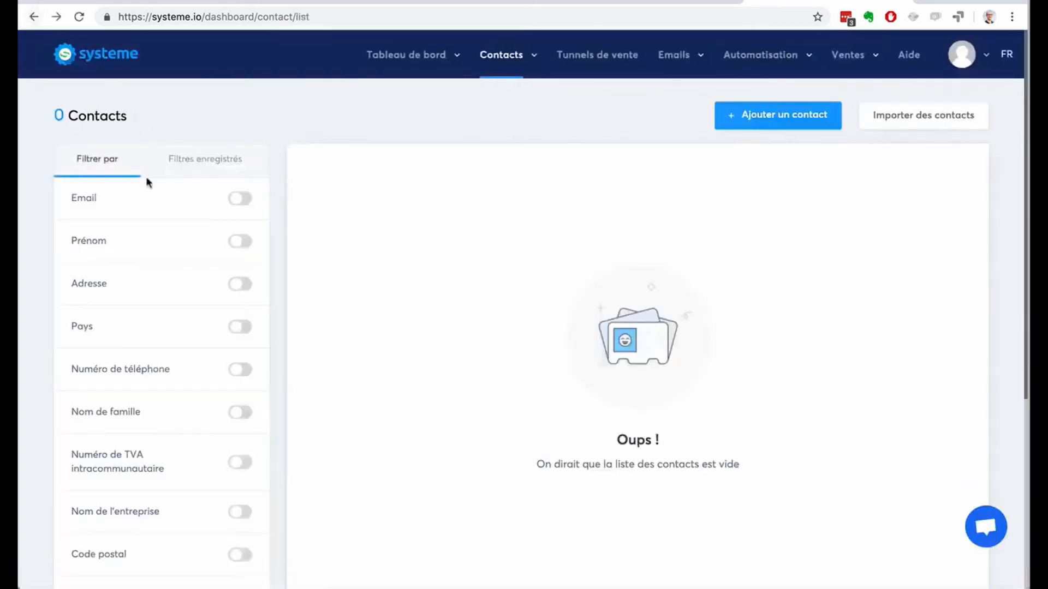
Filter the contact list by creation date (Créé à) with the condition "Est égal à" 16/4/2019.
scroll(60, 264, down, 4)
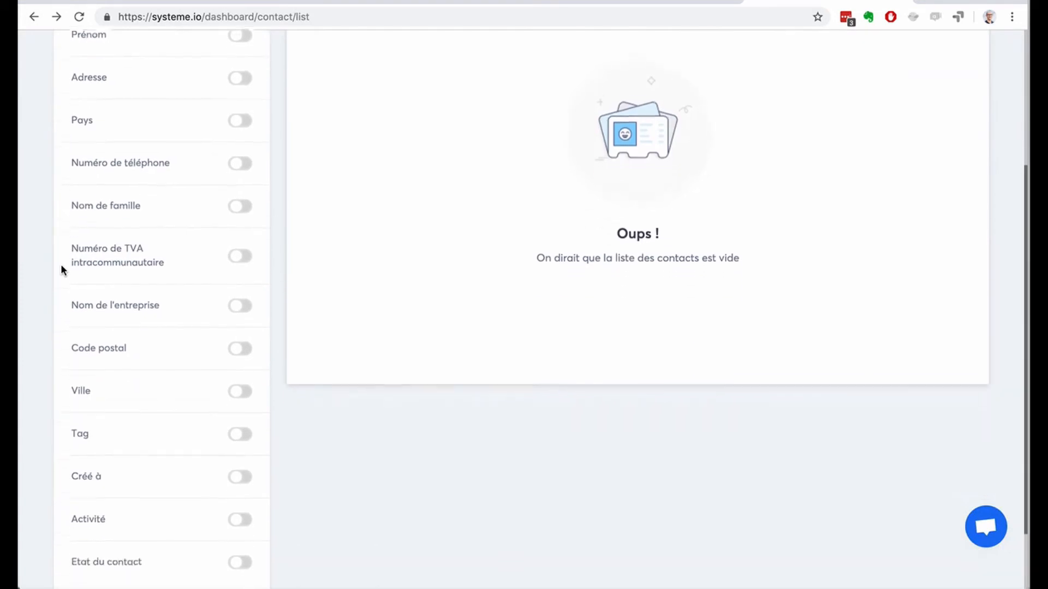
scroll(60, 264, up, 5)
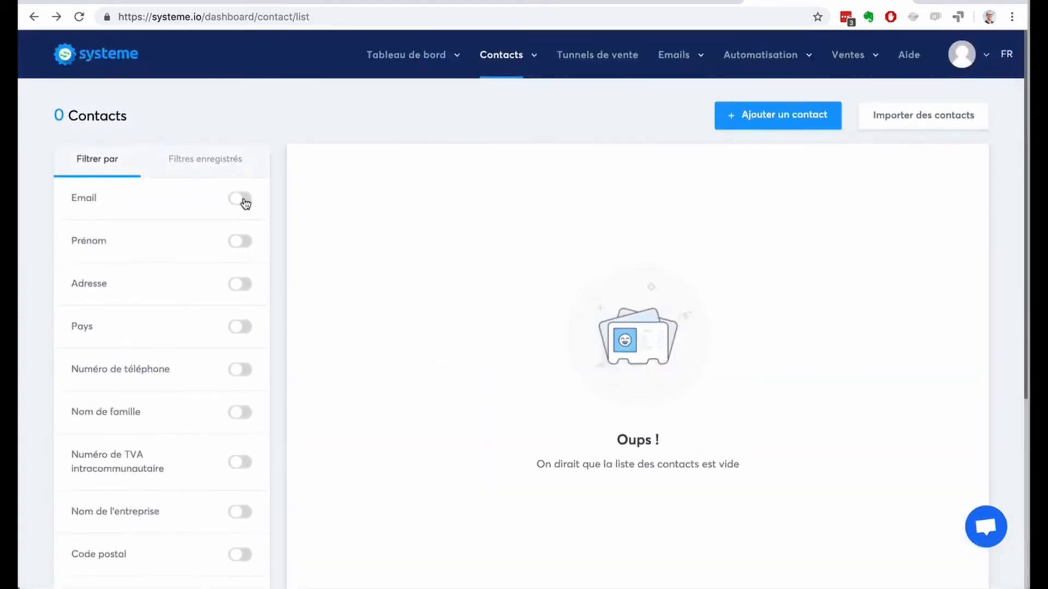
scroll(43, 252, down, 3)
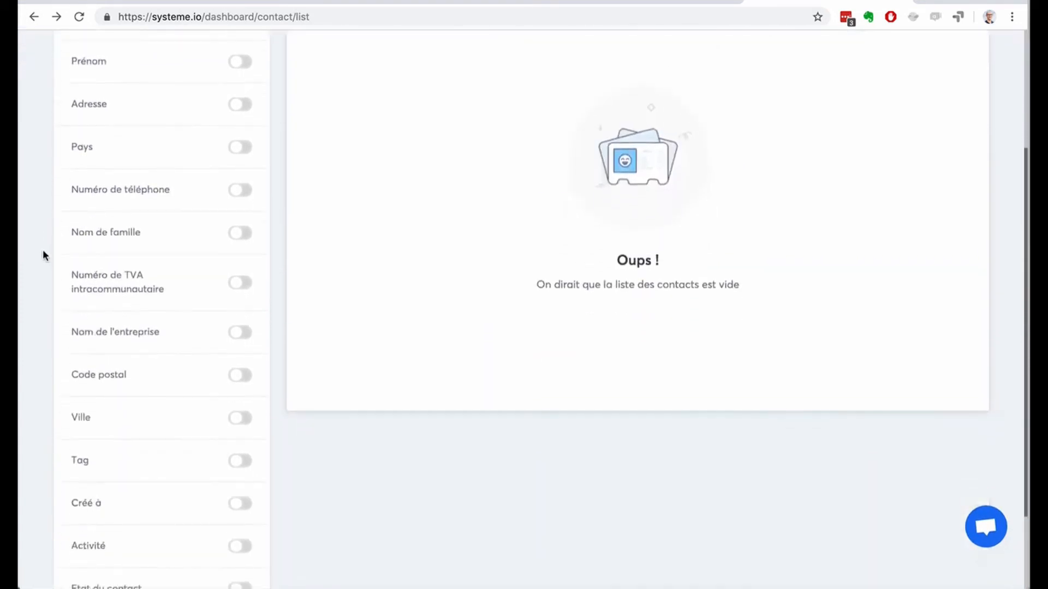
scroll(43, 251, up, 3)
scroll(42, 254, down, 2)
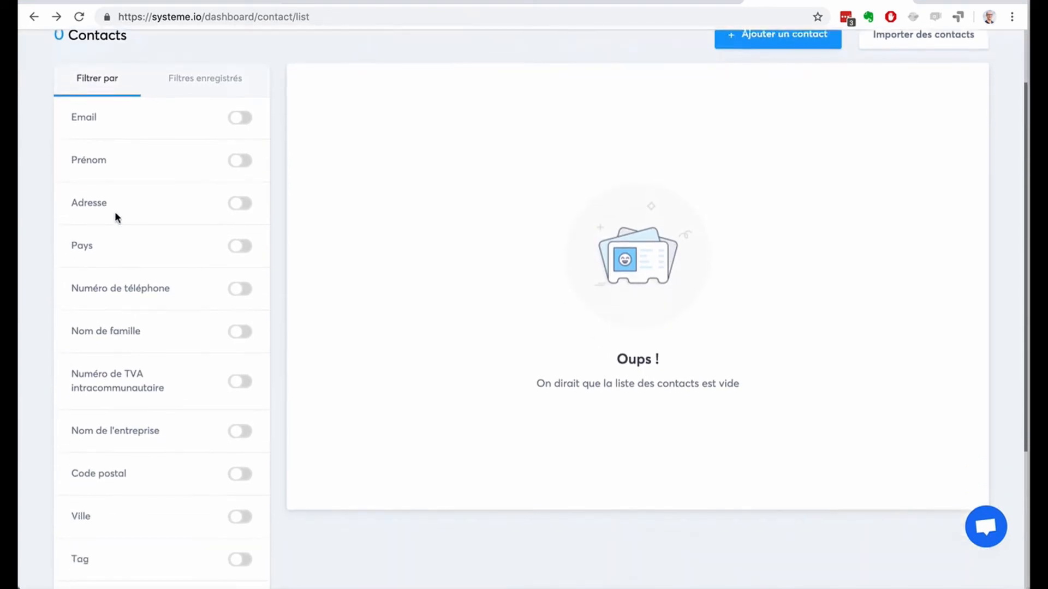
scroll(206, 346, down, 4)
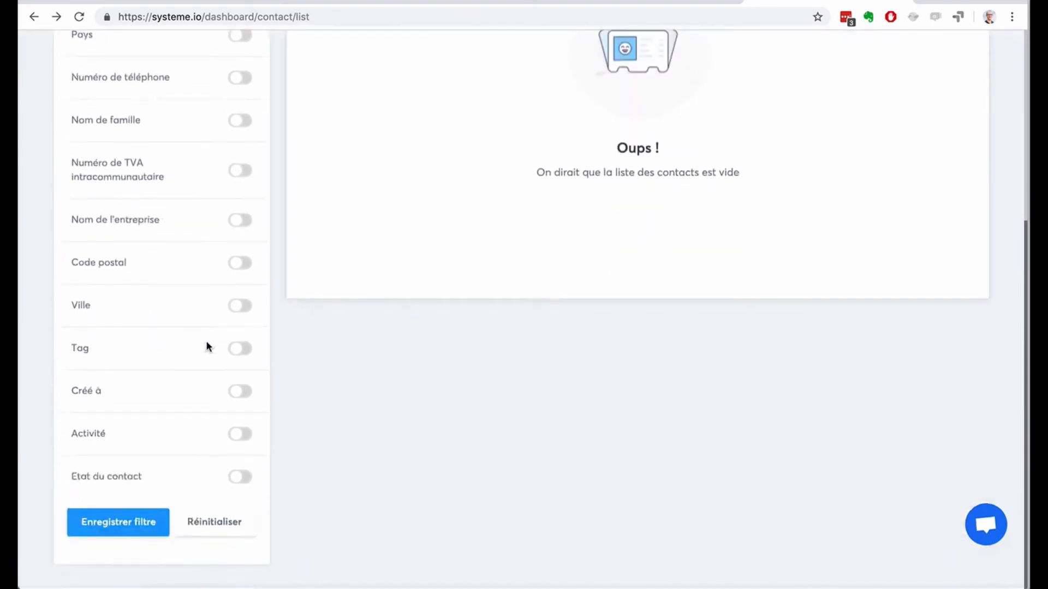
click(248, 395)
click(158, 427)
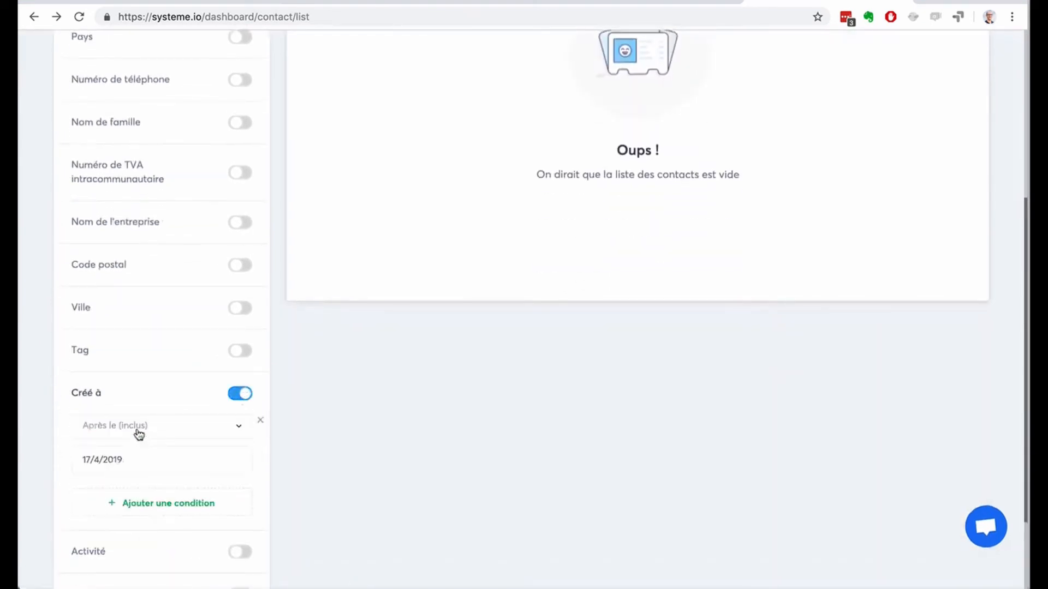
click(118, 431)
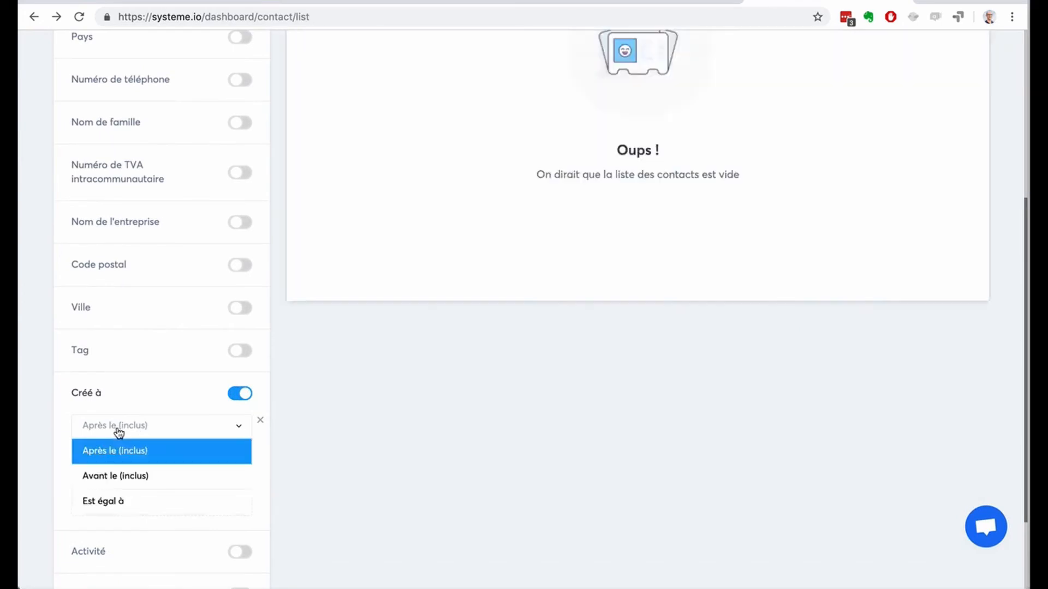
click(121, 505)
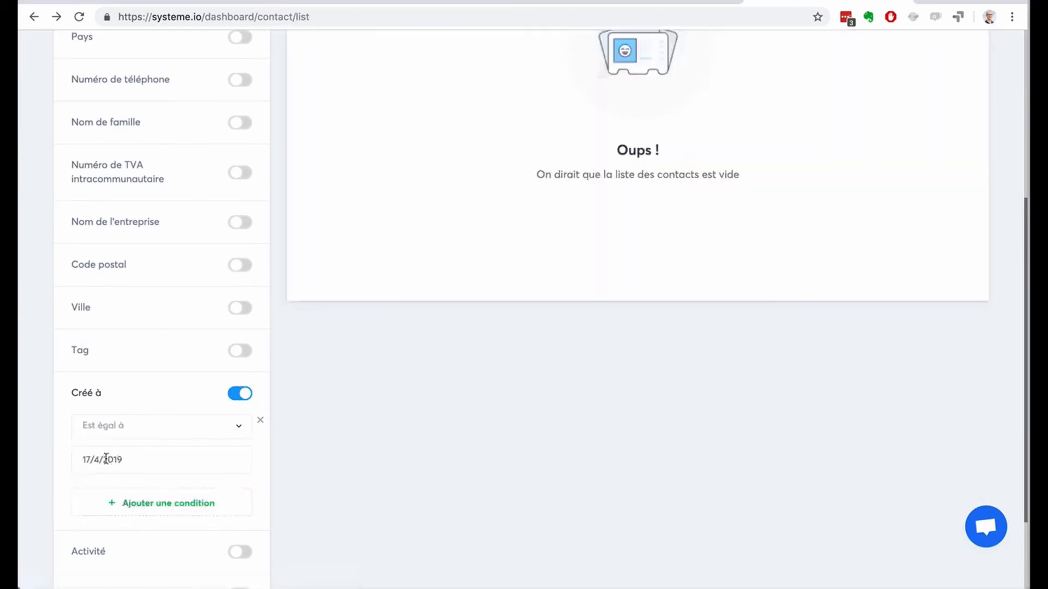
click(106, 459)
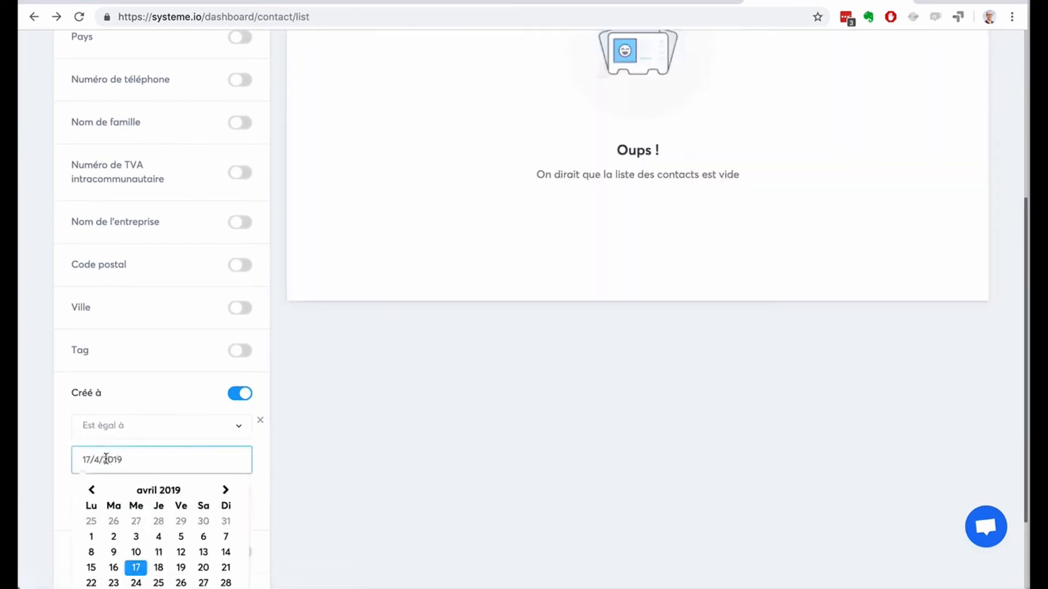
click(114, 568)
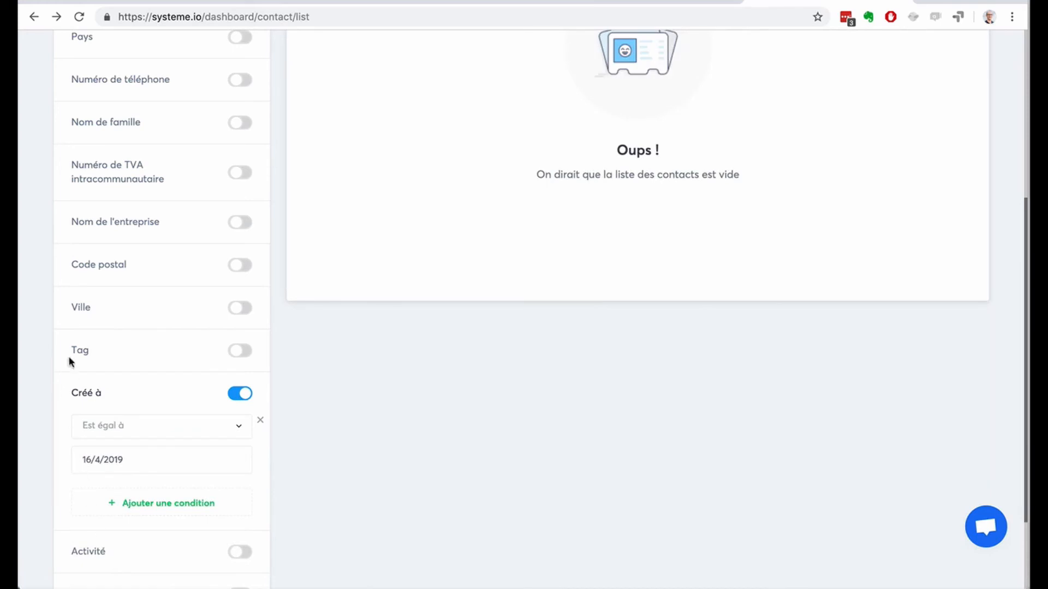
scroll(51, 350, up, 5)
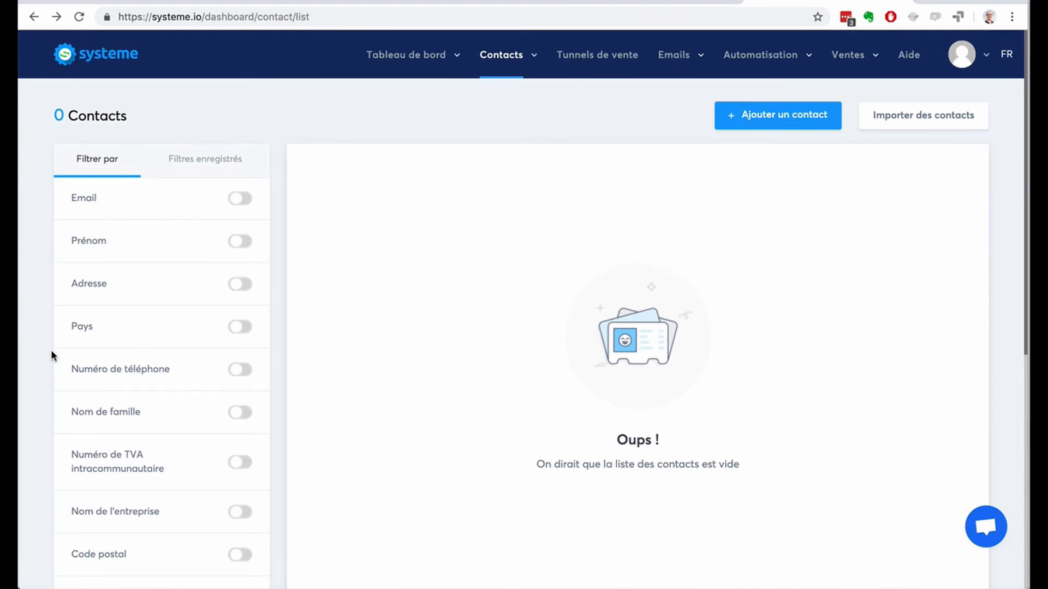
scroll(355, 244, down, 5)
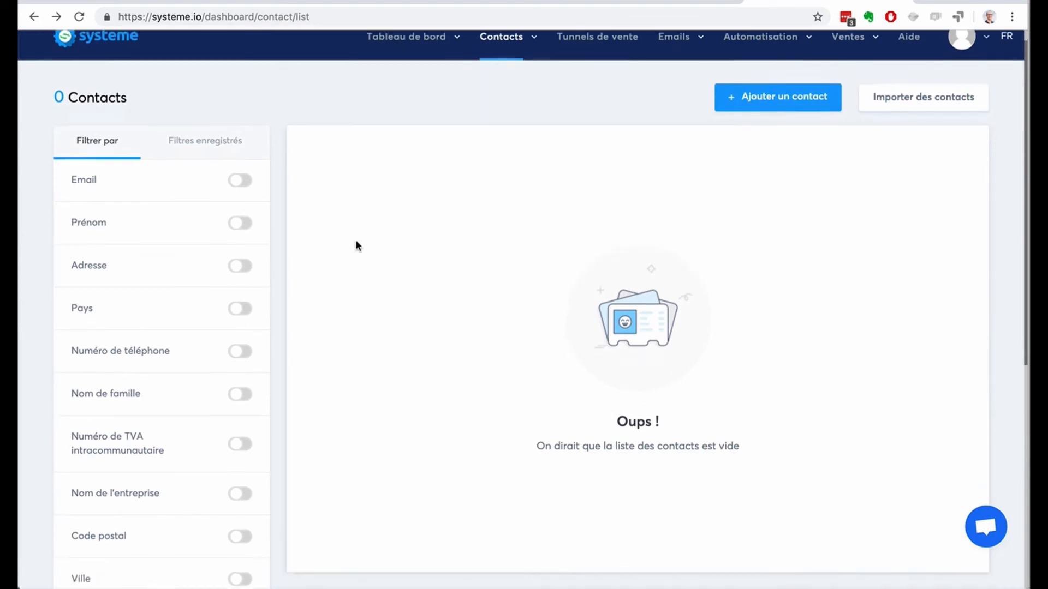
scroll(355, 244, down, 3)
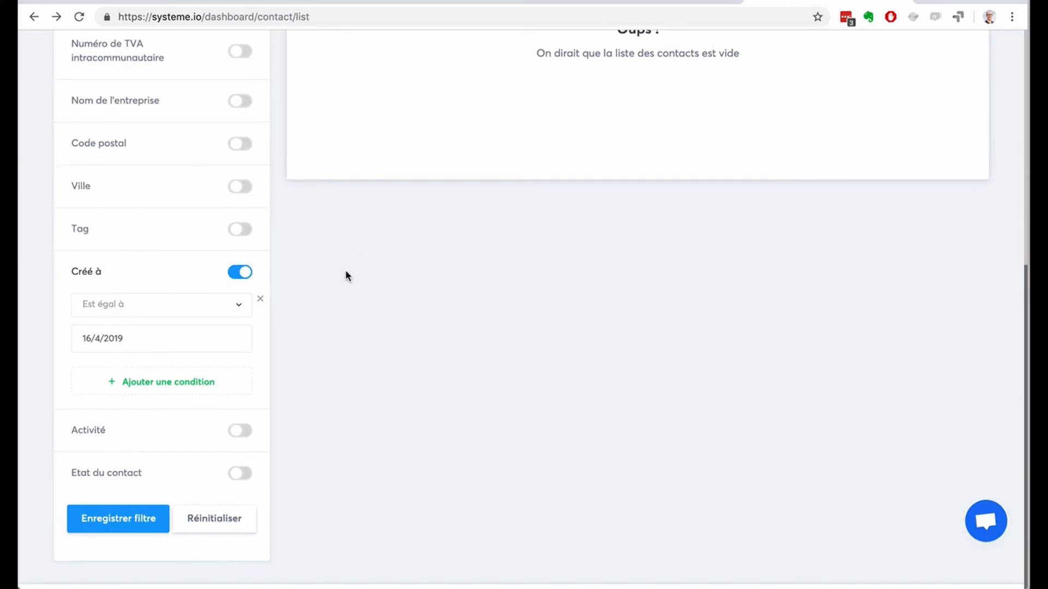
scroll(115, 382, up, 8)
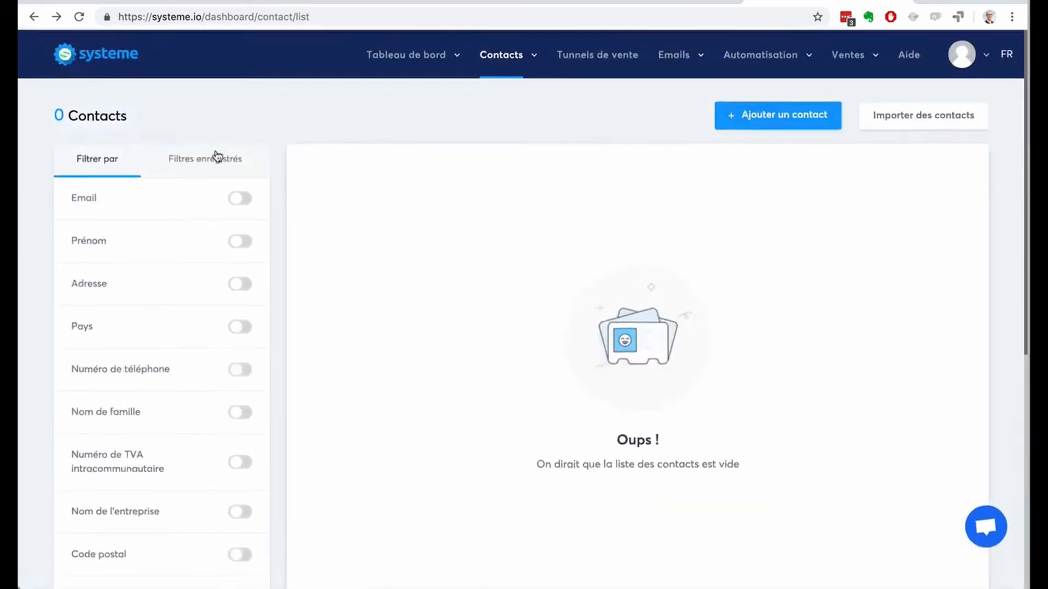
scroll(23, 262, down, 8)
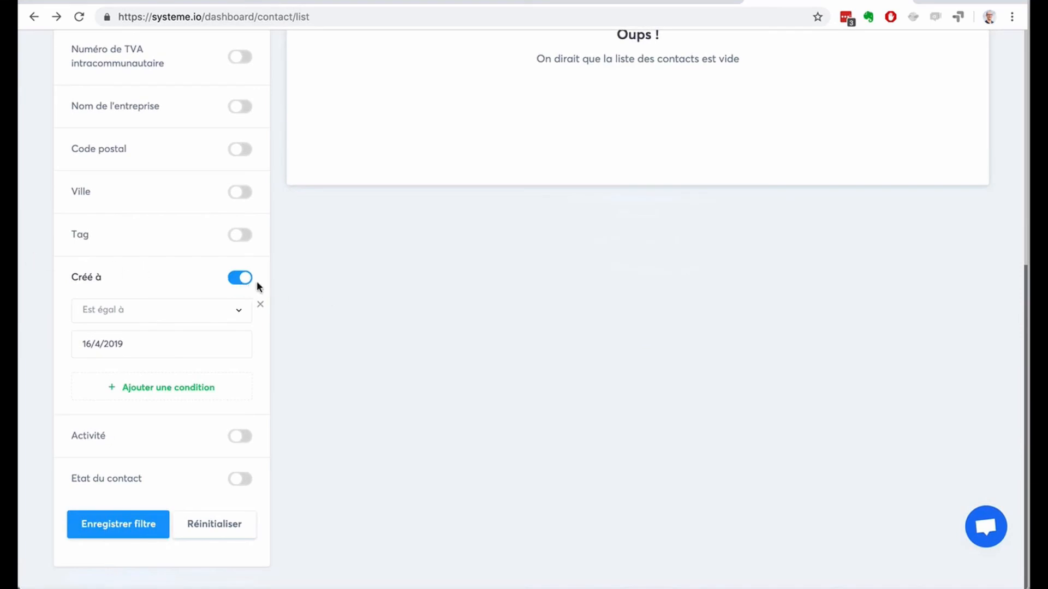
Visit the main dashboard and return to the contact list to check its creation date (Créé à) filter.
drag(72, 277, 234, 305)
scroll(318, 298, up, 8)
mouse_move(405, 65)
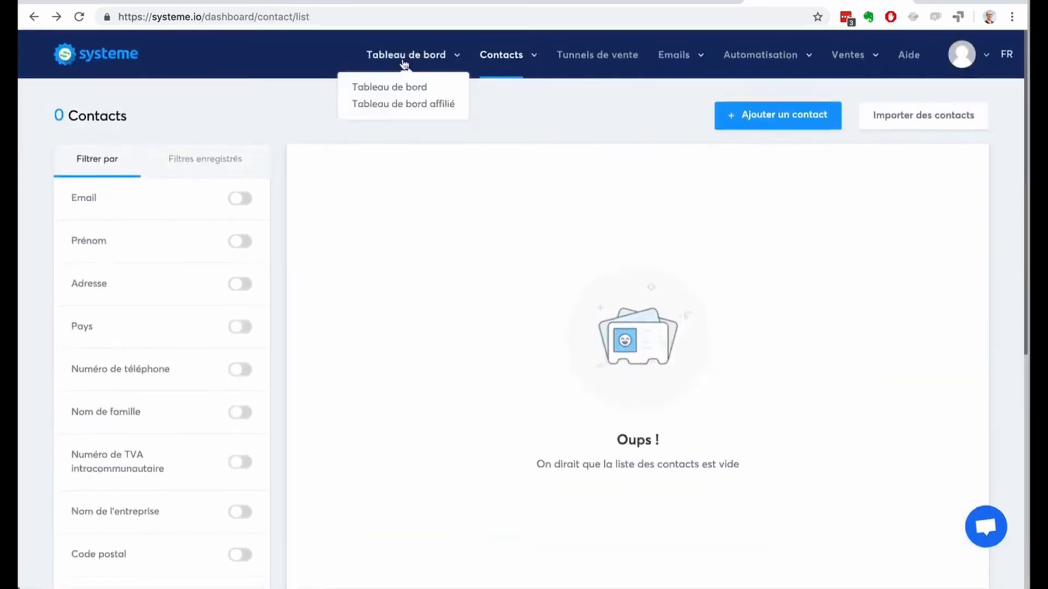
click(400, 87)
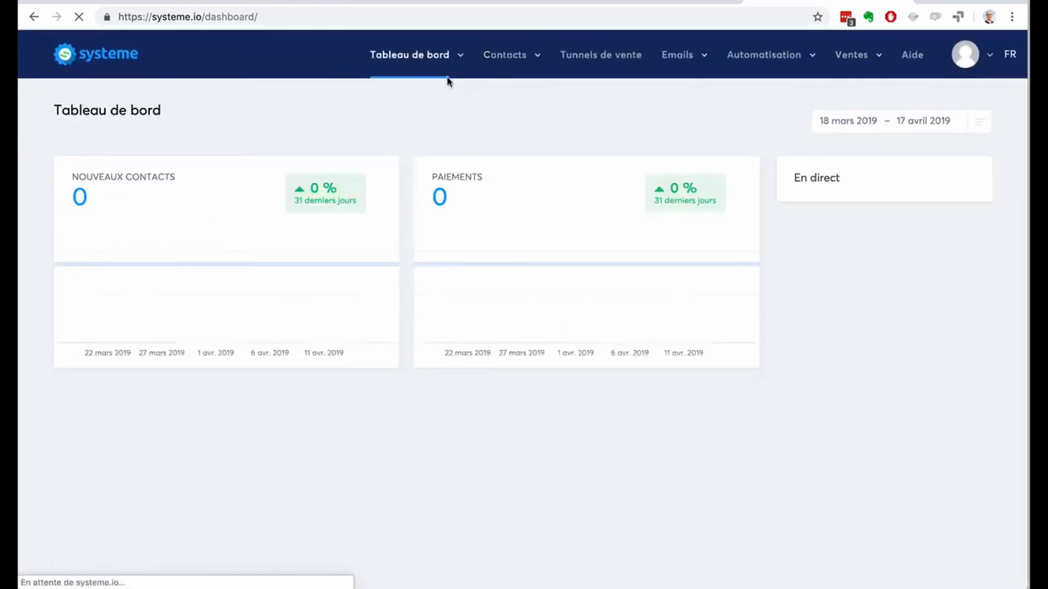
mouse_move(499, 60)
click(491, 89)
scroll(114, 273, down, 7)
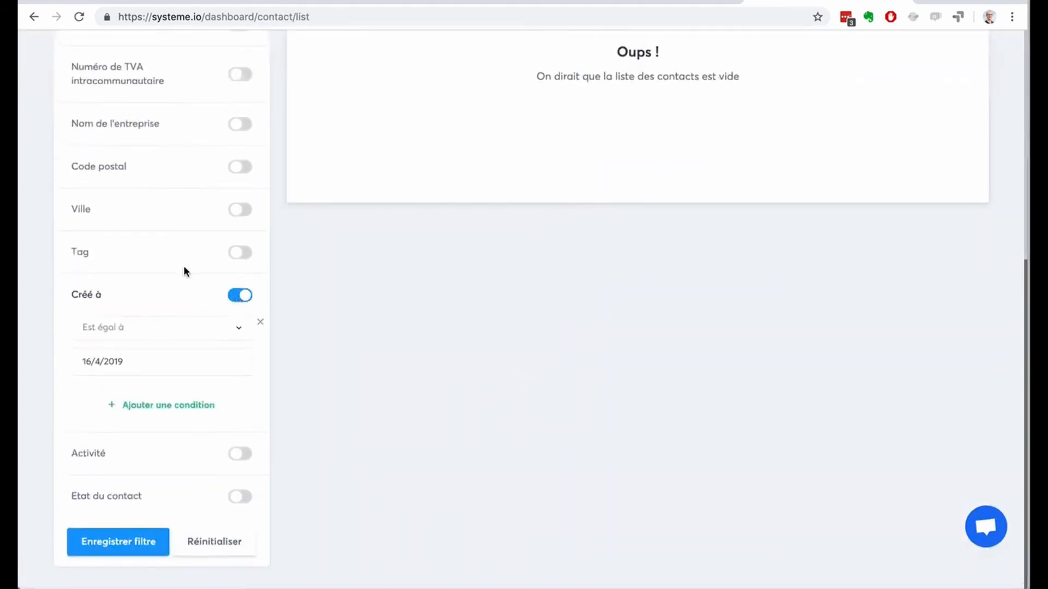
scroll(184, 272, up, 7)
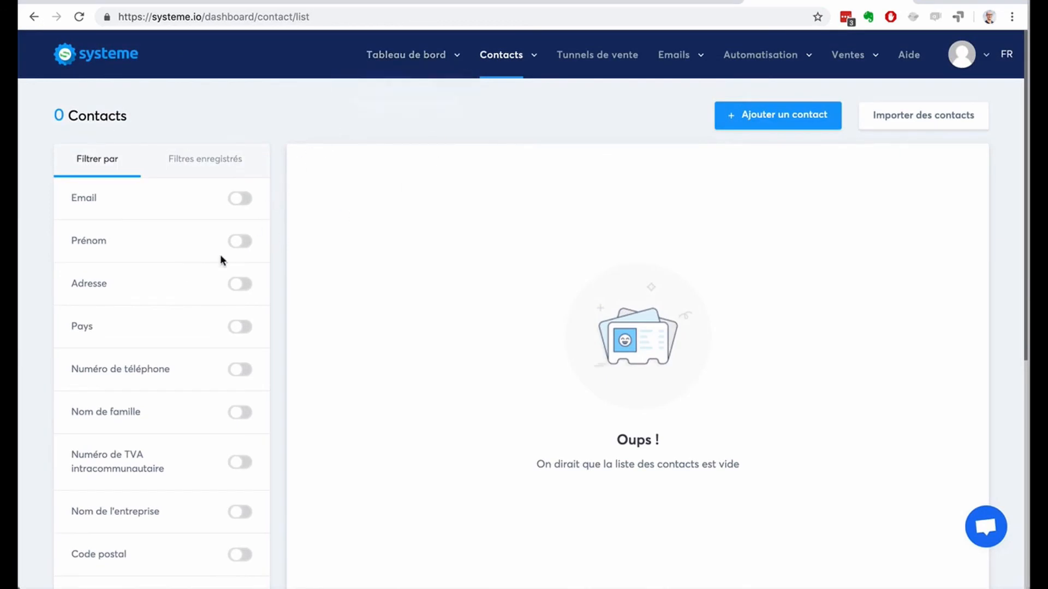
Enable the Email filter with the condition "Contient" and compare its fields with the creation date filter.
click(244, 201)
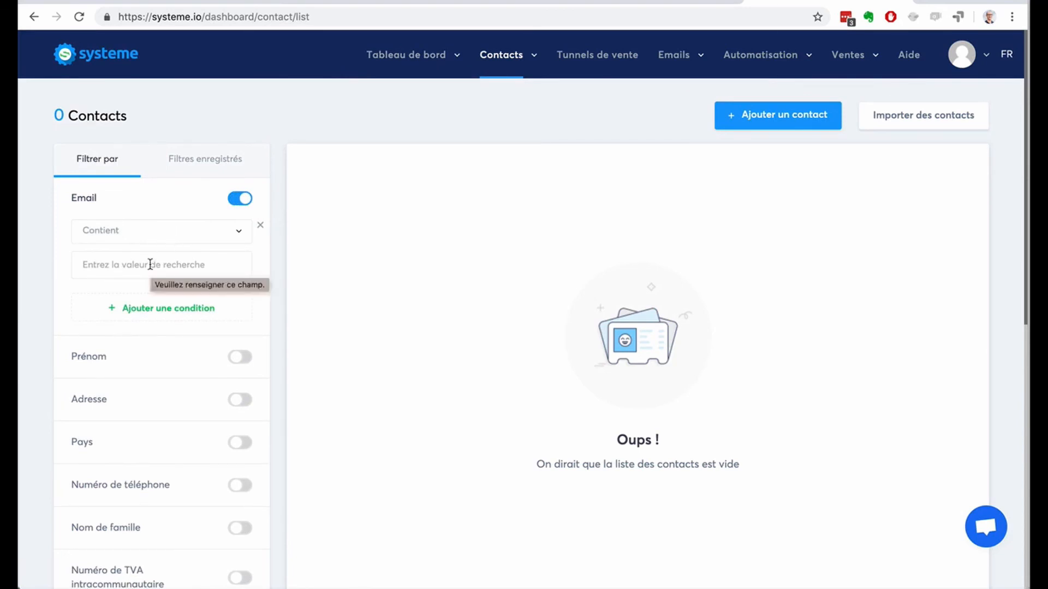
scroll(42, 346, down, 7)
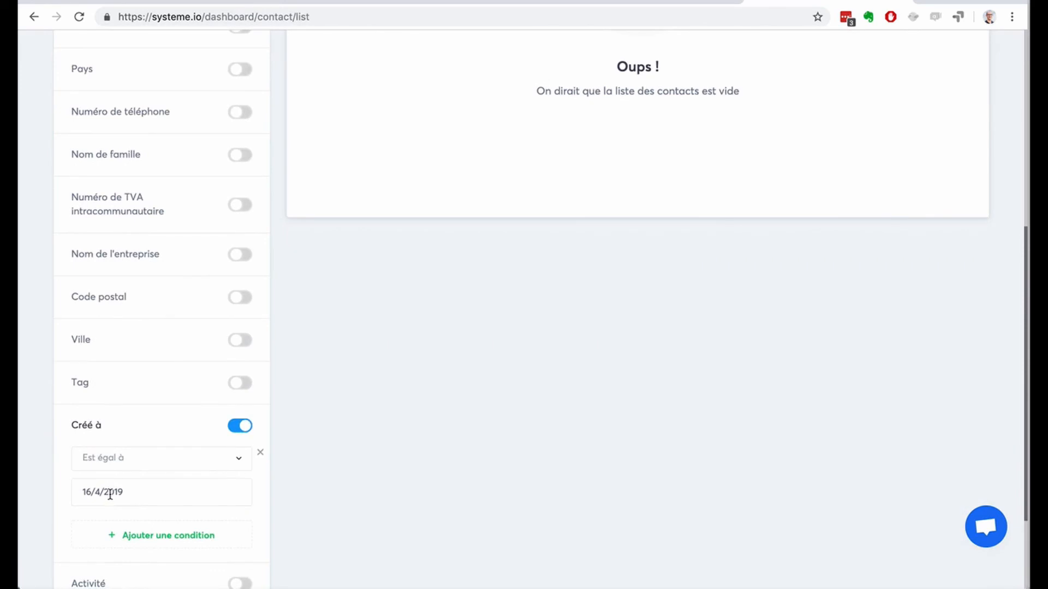
scroll(528, 221, up, 7)
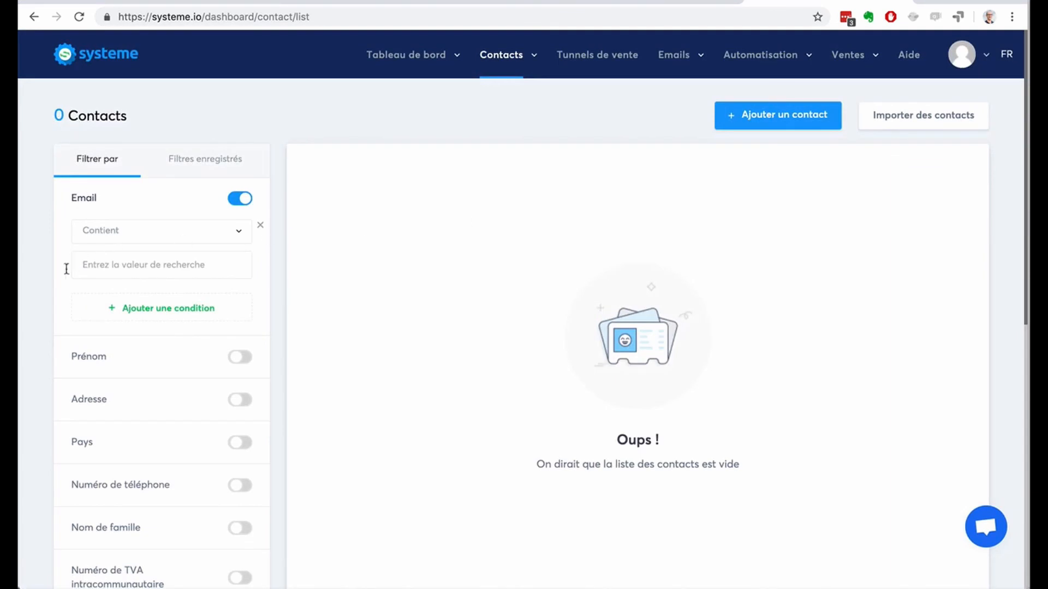
Turn off the creation date (Créé à) and Email filters on the contact list.
scroll(46, 300, down, 8)
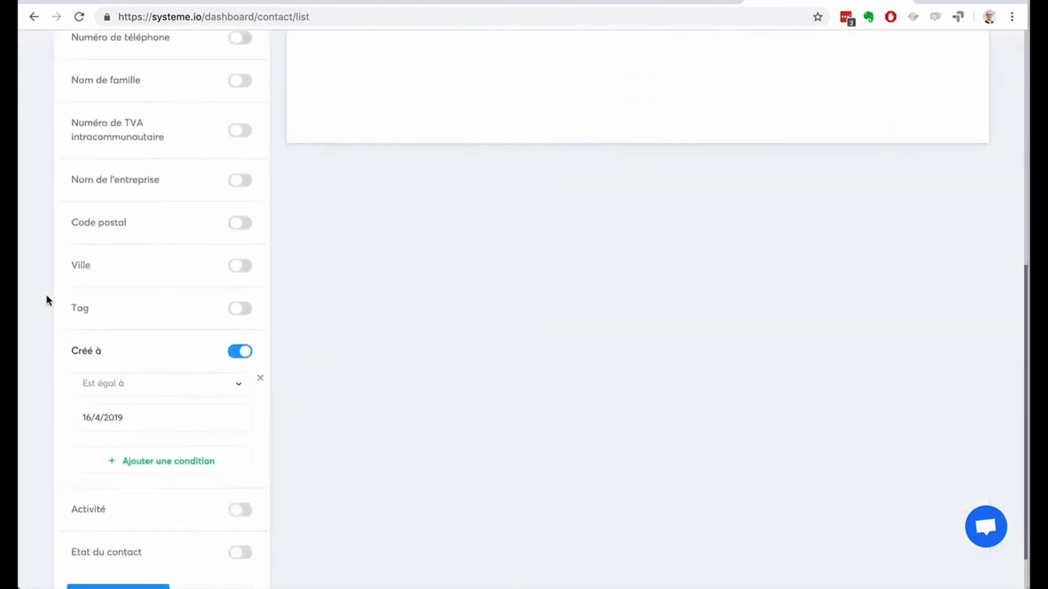
click(235, 354)
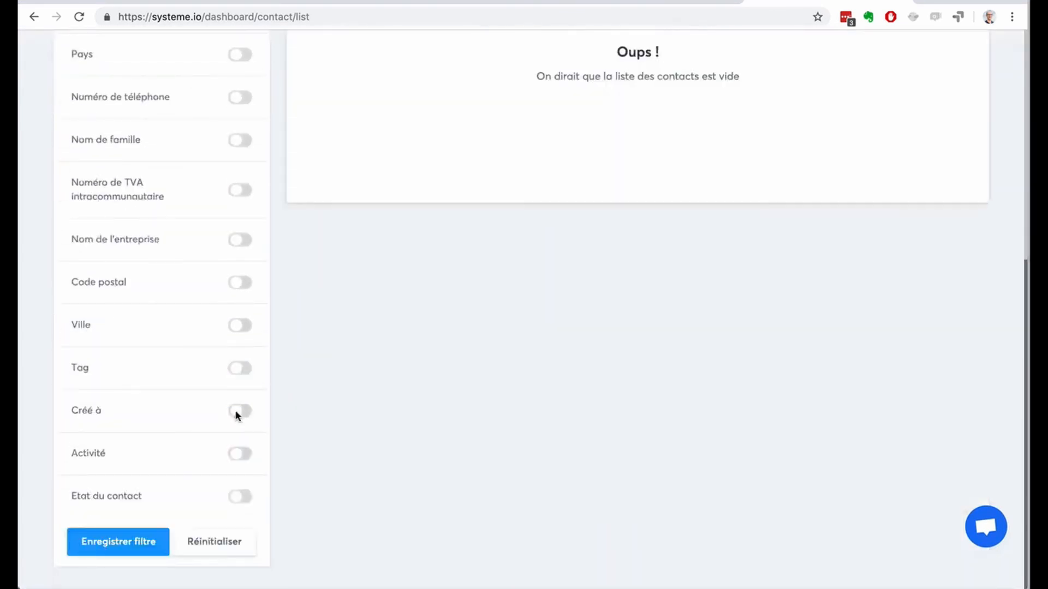
scroll(195, 375, up, 5)
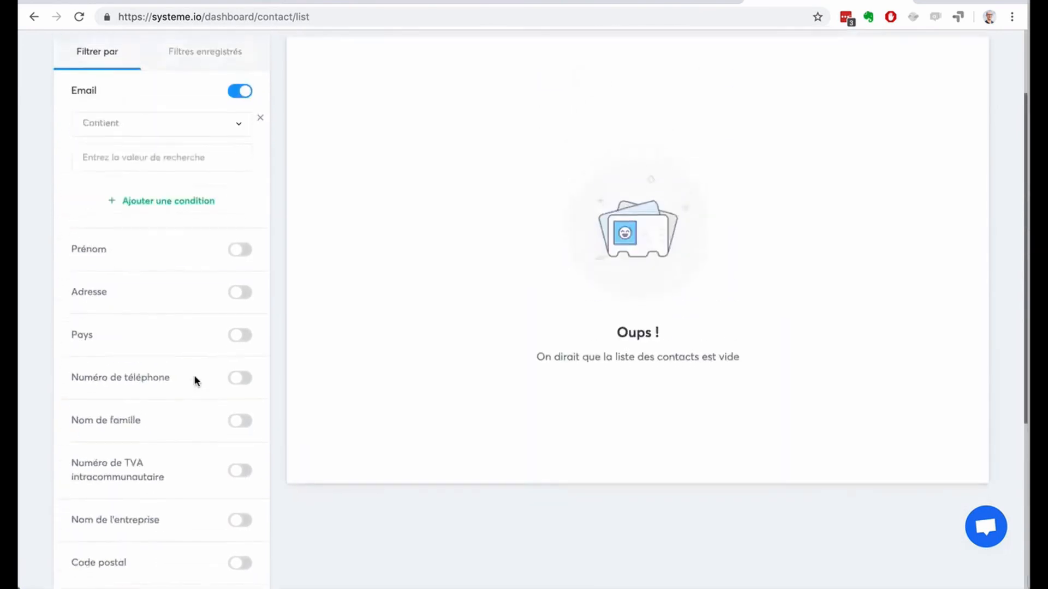
click(239, 95)
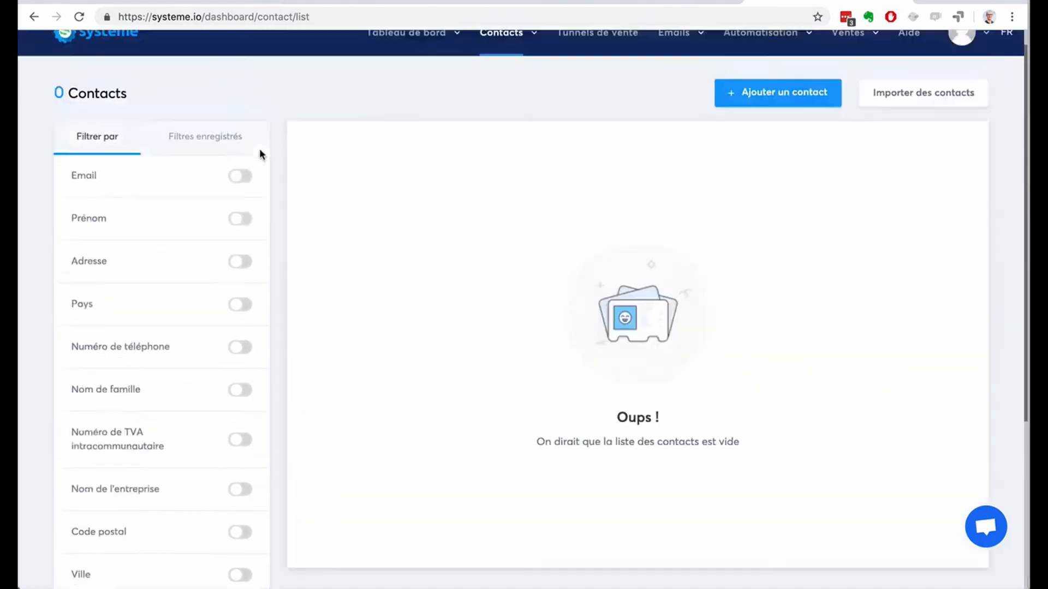
View the saved contact filters and return to the list of filter criteria.
click(199, 162)
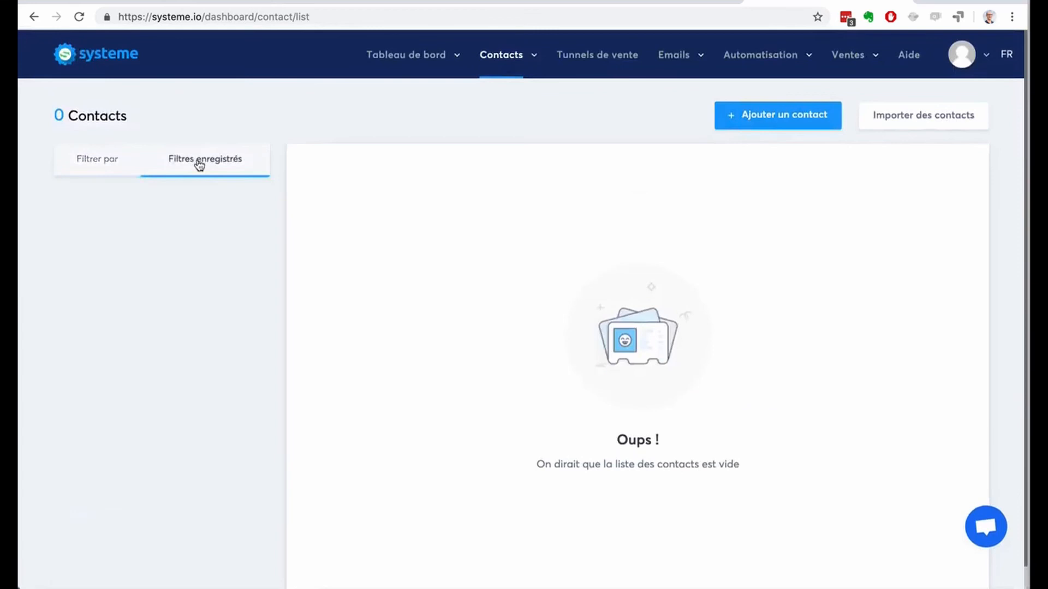
click(109, 170)
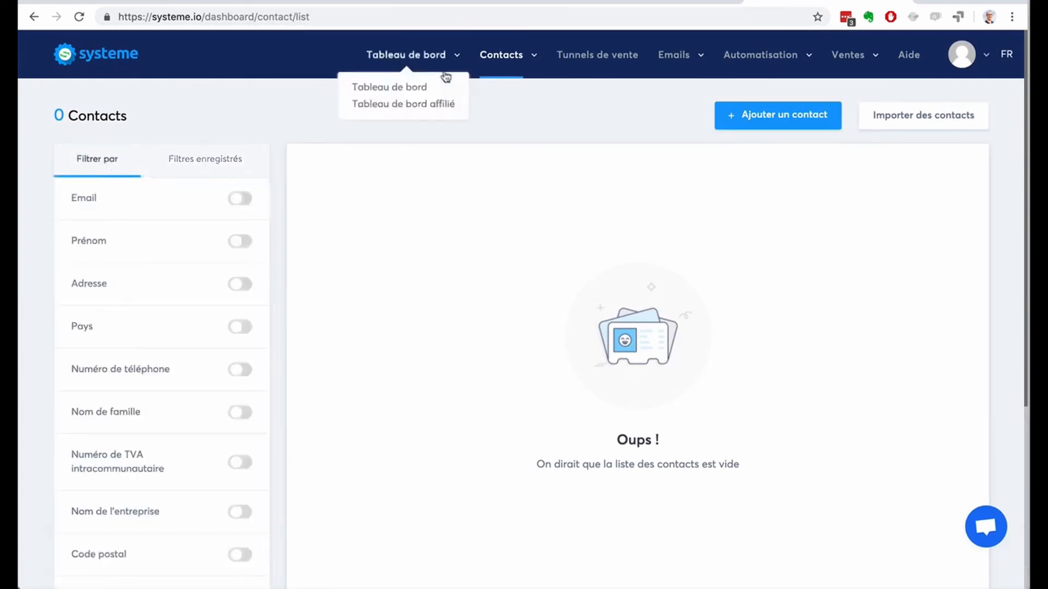
mouse_move(482, 62)
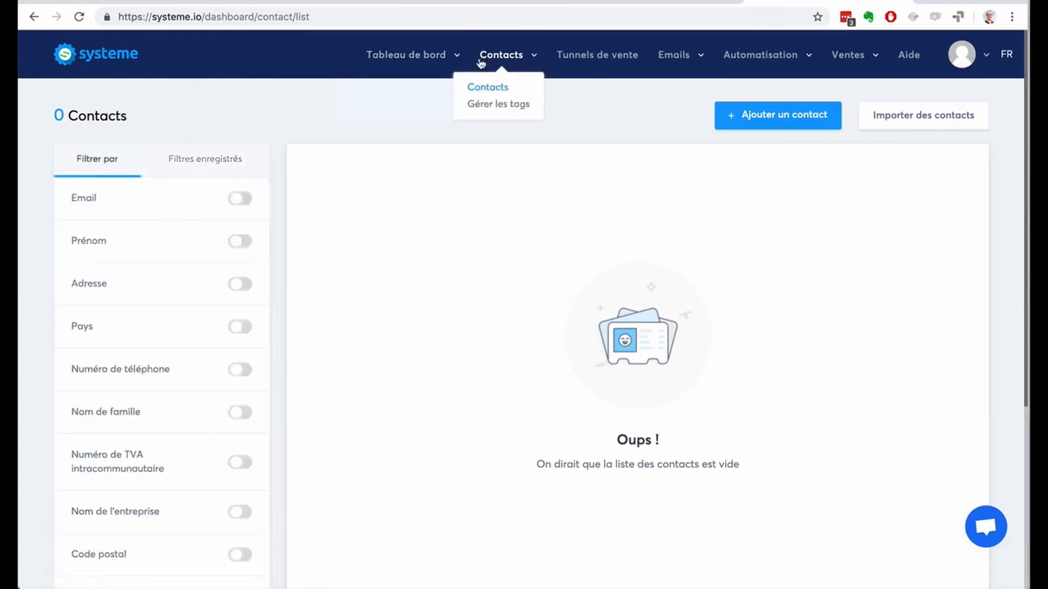